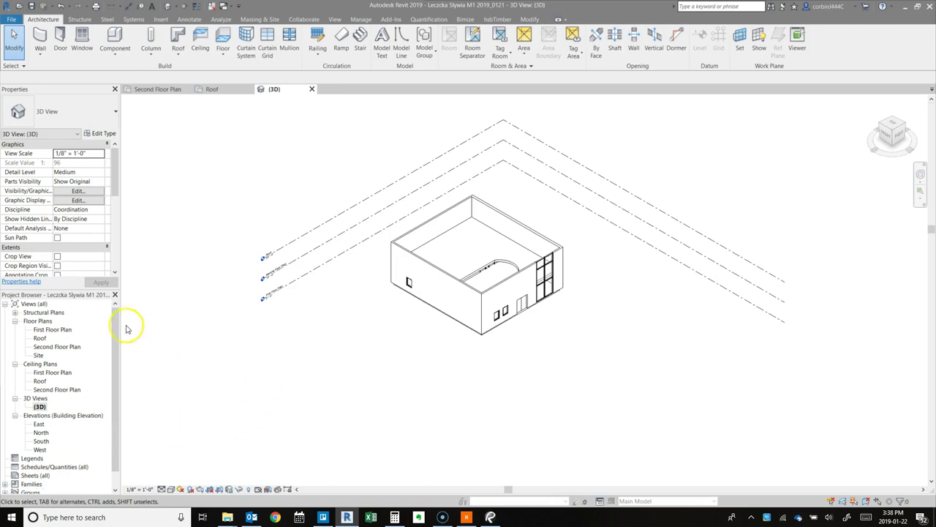
Step: Open the Roof floor plan and scroll its Properties down to View Range
{"action": "double_click", "coordinate": [38, 338]}
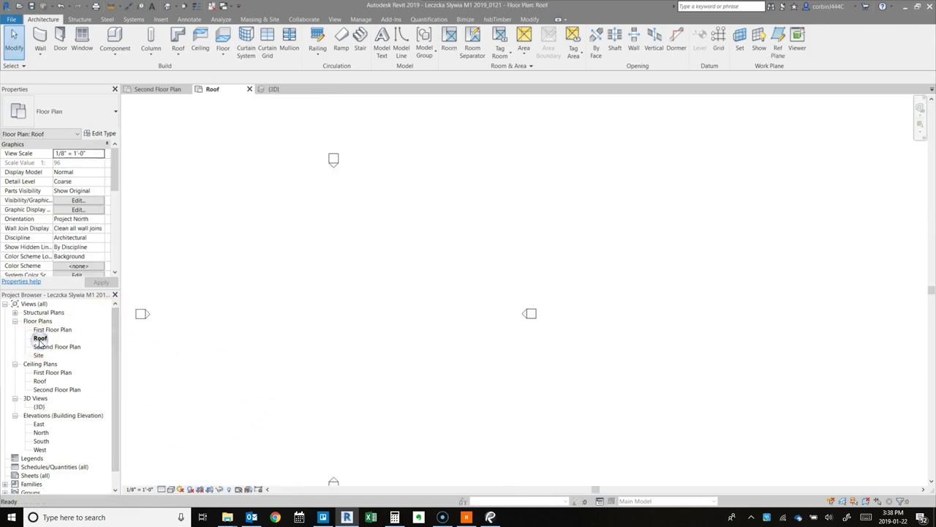
{"action": "scroll", "coordinate": [587, 302], "scroll_direction": "down", "scroll_amount": 1}
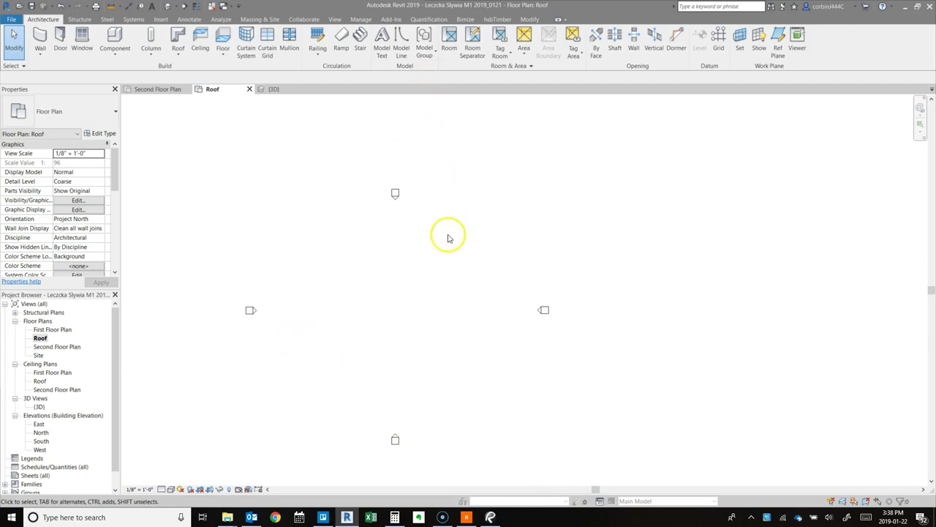
{"action": "scroll", "coordinate": [45, 234], "scroll_direction": "down", "scroll_amount": 3}
{"action": "scroll", "coordinate": [46, 235], "scroll_direction": "down", "scroll_amount": 1}
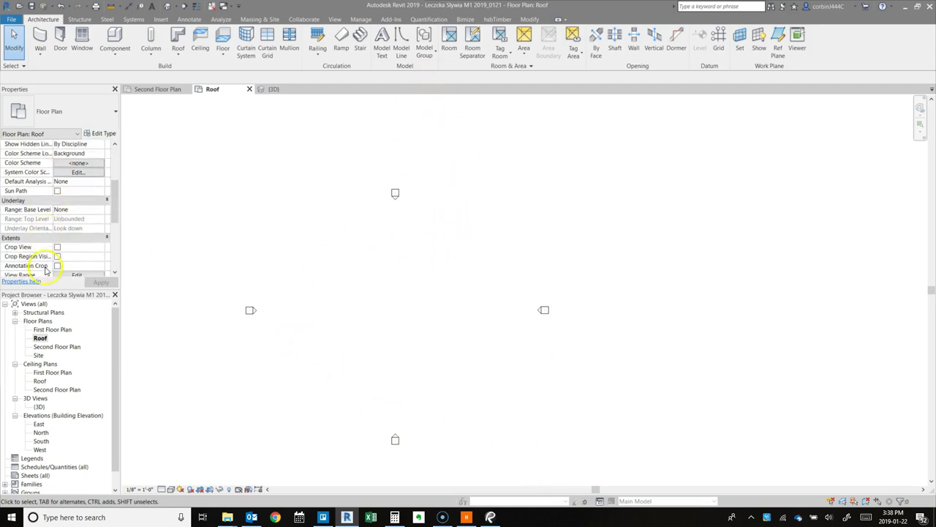
{"action": "scroll", "coordinate": [61, 251], "scroll_direction": "down", "scroll_amount": 2}
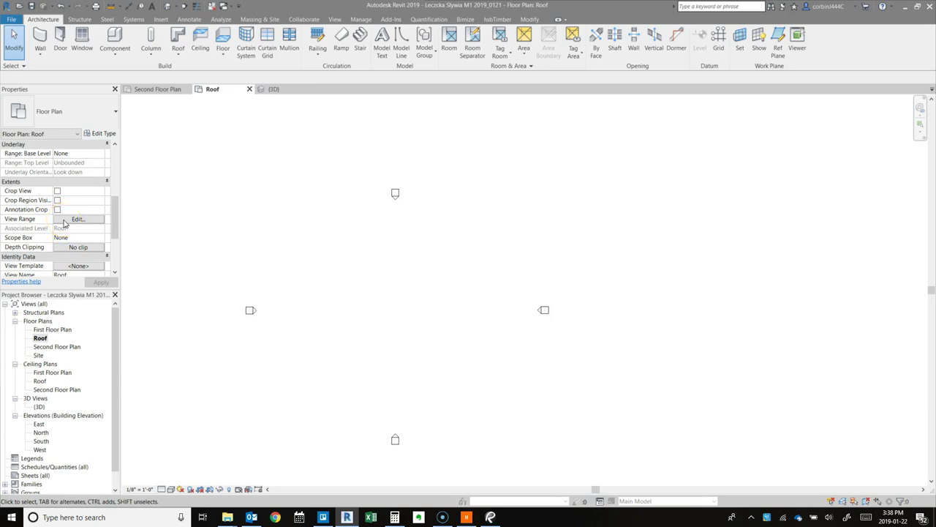
Step: Review the Roof plan's View Range offsets, then open the East elevation
{"action": "left_click", "coordinate": [73, 220]}
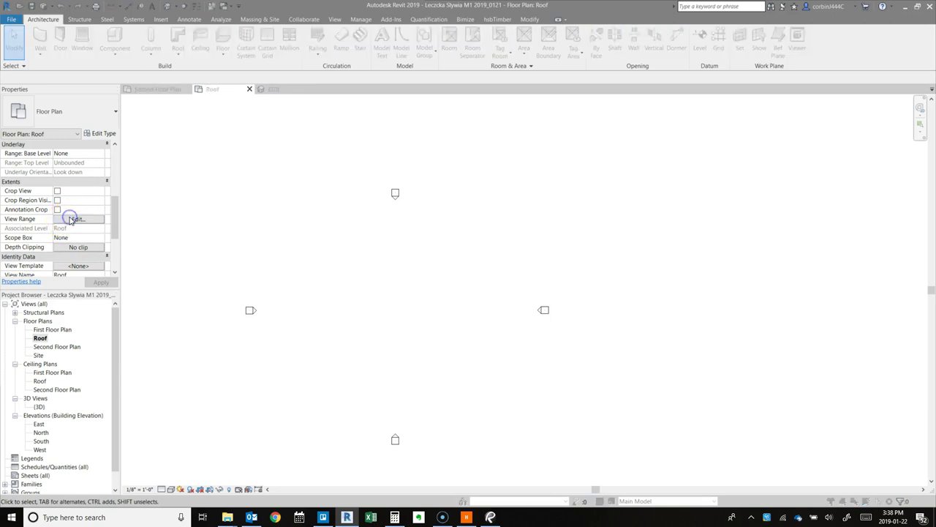
{"action": "left_click_drag", "start_coordinate": [154, 211], "coordinate": [671, 144]}
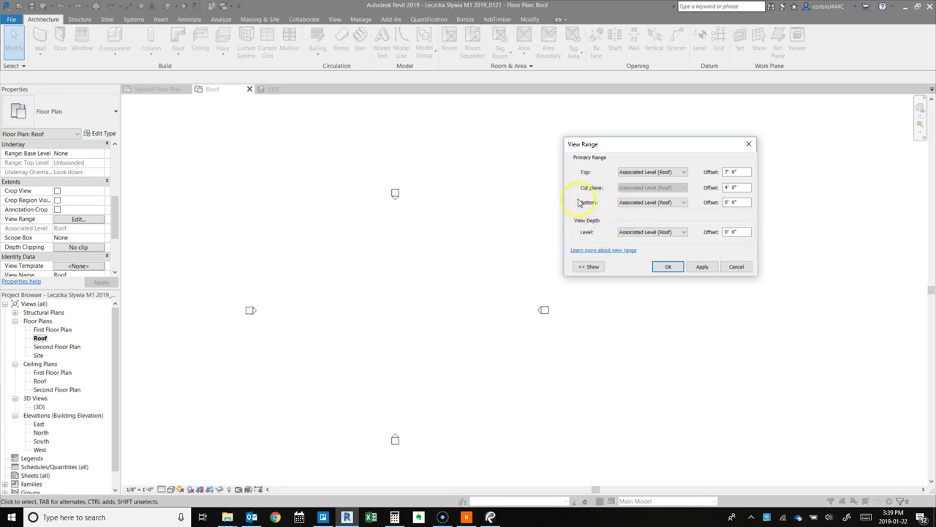
{"action": "left_click", "coordinate": [668, 267]}
{"action": "double_click", "coordinate": [39, 424]}
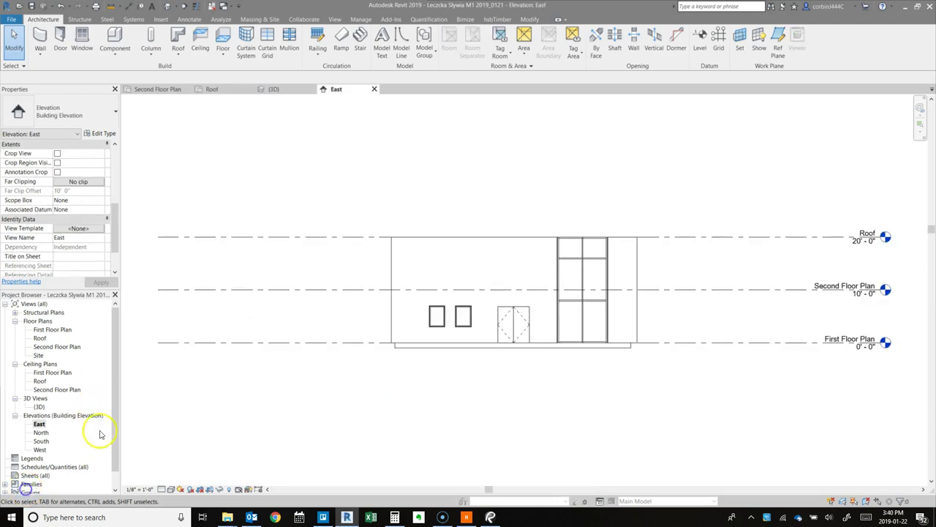
Step: Reopen the Roof plan's View Range beside the East elevation and launch Windows Ink Workspace
{"action": "left_click", "coordinate": [39, 338]}
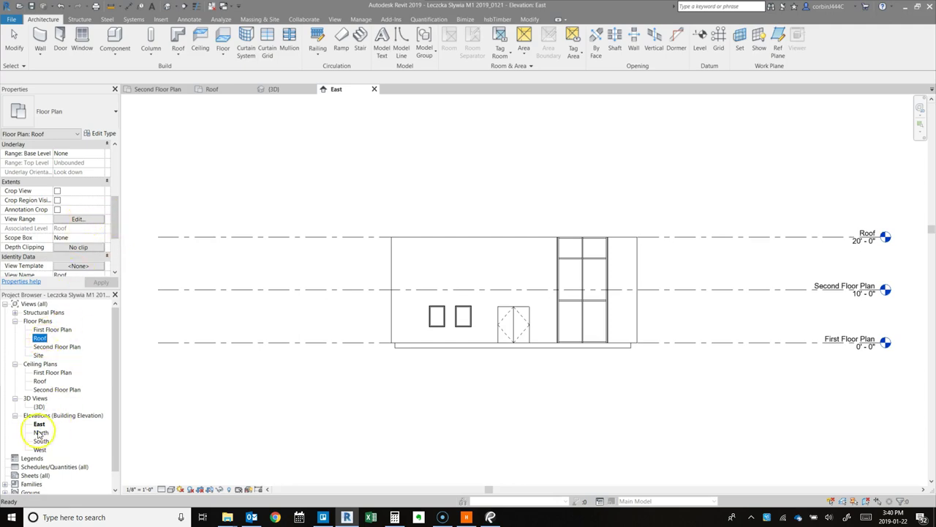
{"action": "left_click", "coordinate": [78, 219]}
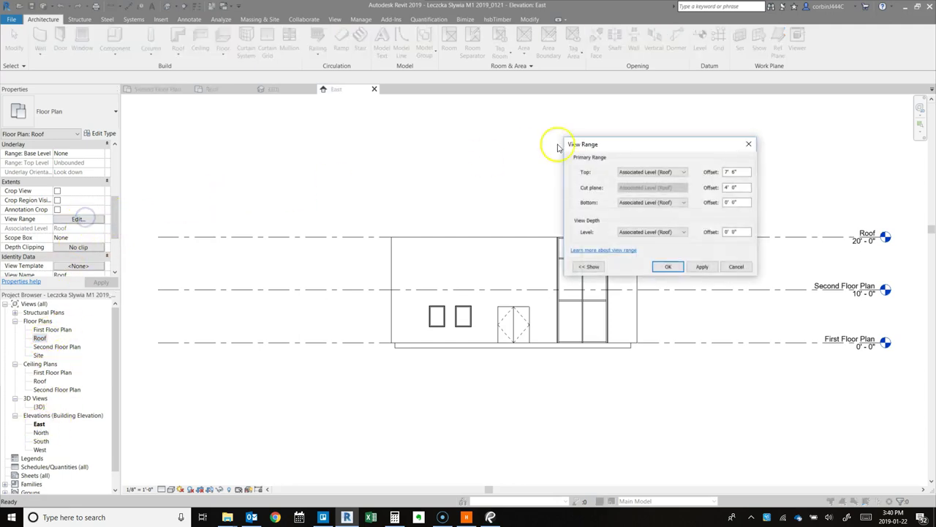
{"action": "left_click_drag", "start_coordinate": [622, 144], "coordinate": [188, 130]}
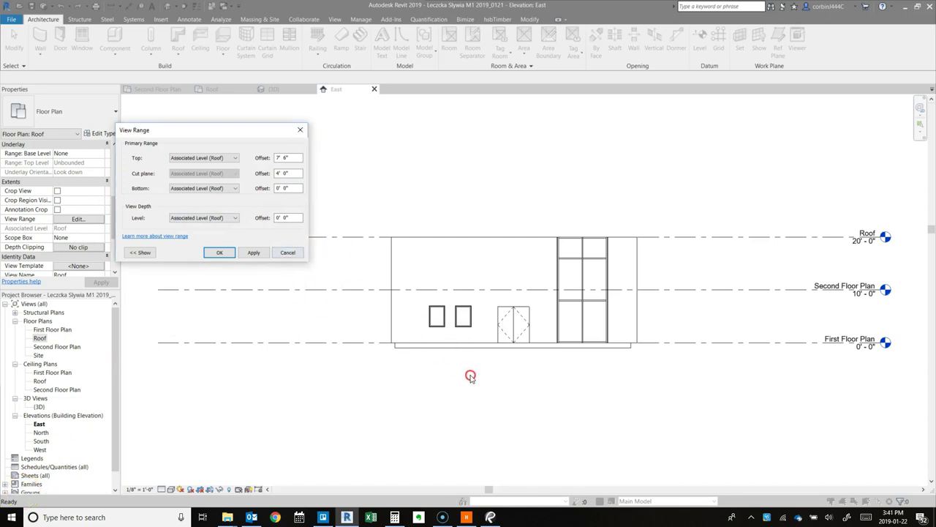
{"action": "left_click", "coordinate": [846, 518]}
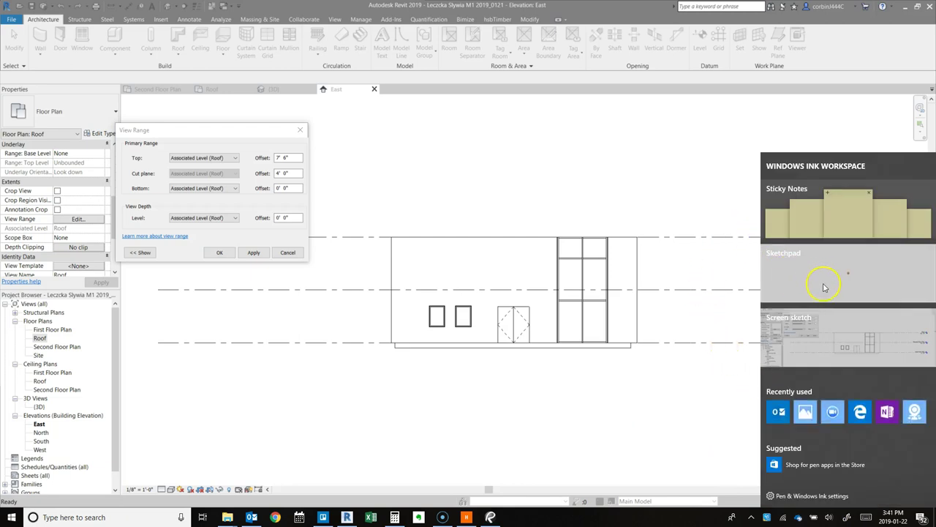
Step: On a screen sketch of the East elevation, draw the roof raised 4 above Roof level
{"action": "left_click", "coordinate": [831, 334]}
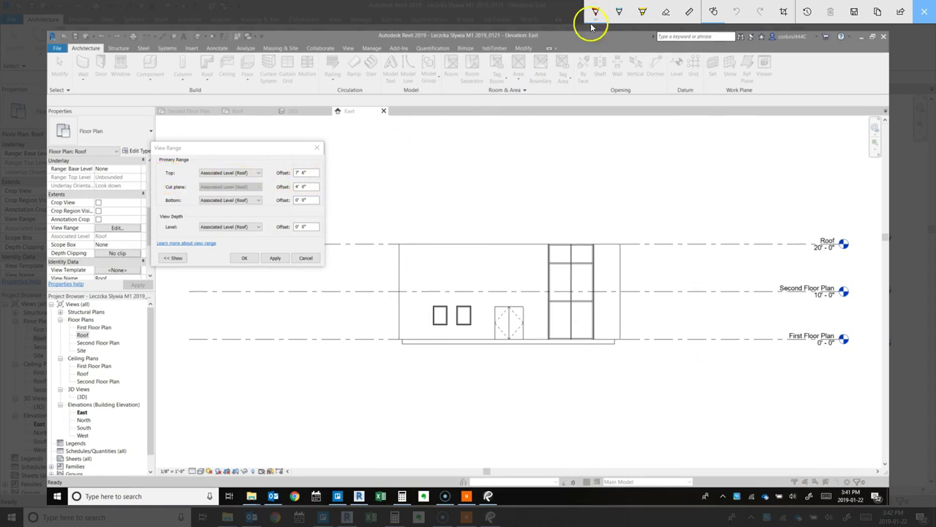
{"action": "mouse_move", "coordinate": [376, 214]}
{"action": "left_mouse_down"}
{"action": "mouse_move", "coordinate": [635, 210]}
{"action": "mouse_move", "coordinate": [638, 298]}
{"action": "left_mouse_up"}
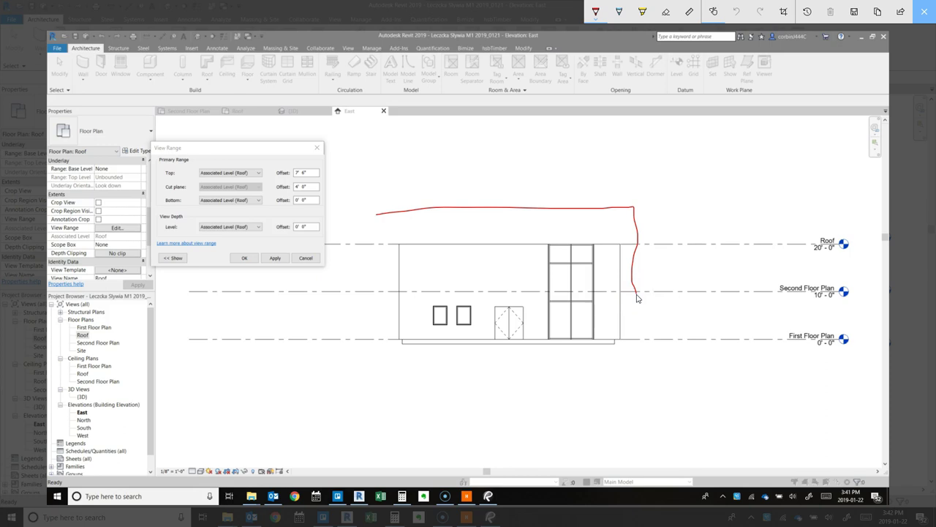
{"action": "left_click", "coordinate": [737, 12]}
{"action": "mouse_move", "coordinate": [390, 195]}
{"action": "left_mouse_down"}
{"action": "mouse_move", "coordinate": [633, 196]}
{"action": "mouse_move", "coordinate": [630, 246]}
{"action": "mouse_move", "coordinate": [387, 246]}
{"action": "mouse_move", "coordinate": [387, 189]}
{"action": "left_mouse_up"}
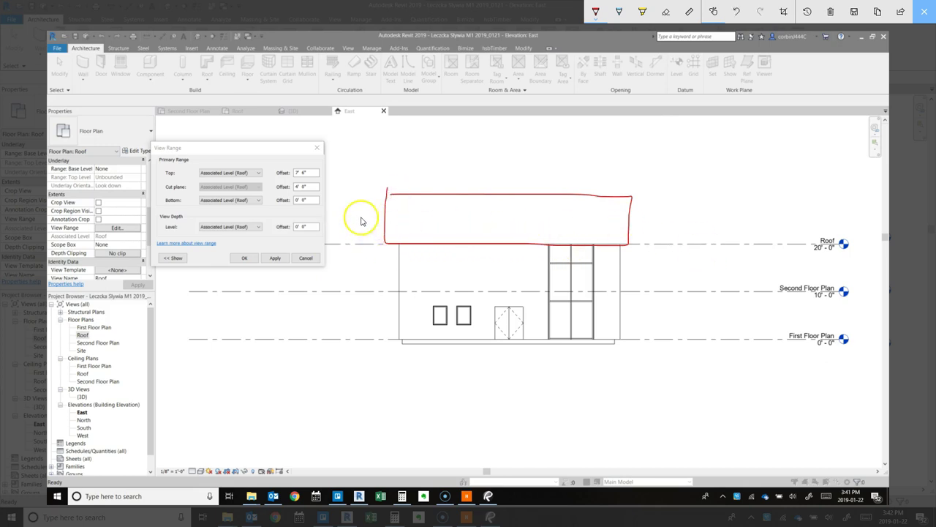
{"action": "mouse_move", "coordinate": [361, 217]}
{"action": "left_mouse_down"}
{"action": "mouse_move", "coordinate": [711, 213]}
{"action": "mouse_move", "coordinate": [669, 253]}
{"action": "mouse_move", "coordinate": [678, 224]}
{"action": "mouse_move", "coordinate": [699, 244]}
{"action": "left_mouse_up"}
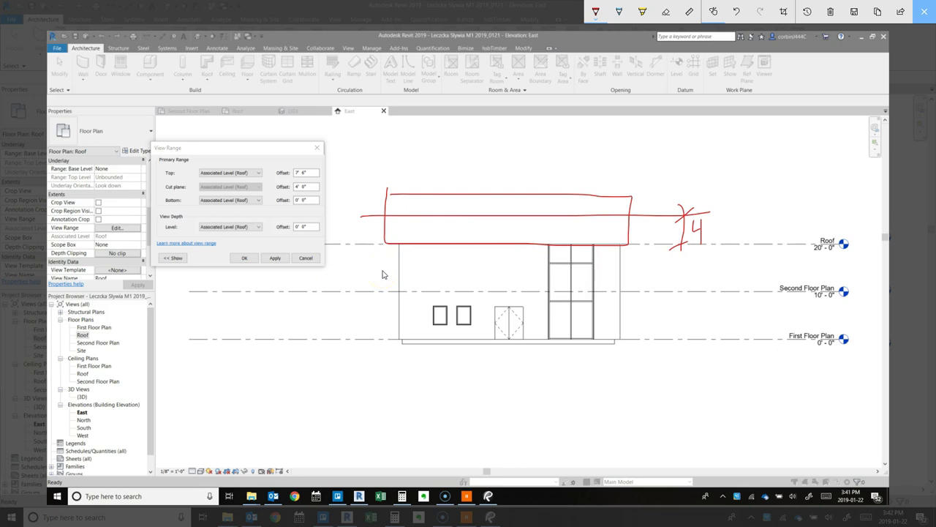
{"action": "left_click", "coordinate": [304, 228]}
Step: Close the sketch and View Range, then set the Roof plan underlay to First Floor Plan
{"action": "left_click", "coordinate": [924, 14]}
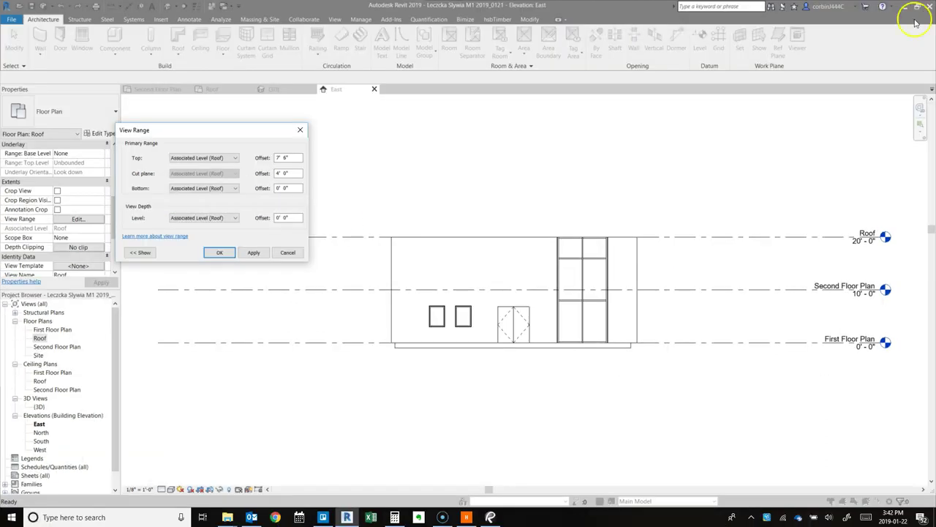
{"action": "left_click", "coordinate": [218, 253]}
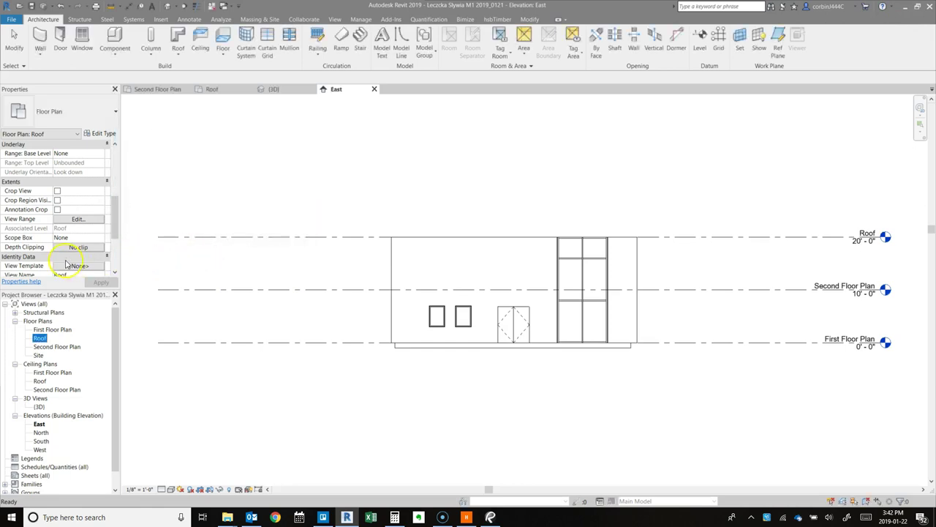
{"action": "scroll", "coordinate": [22, 208], "scroll_direction": "up", "scroll_amount": 1}
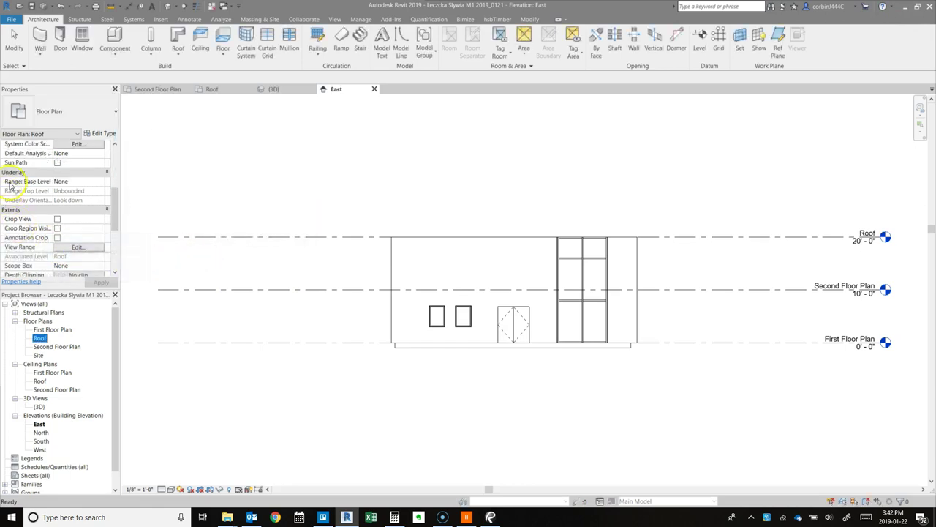
{"action": "double_click", "coordinate": [40, 338]}
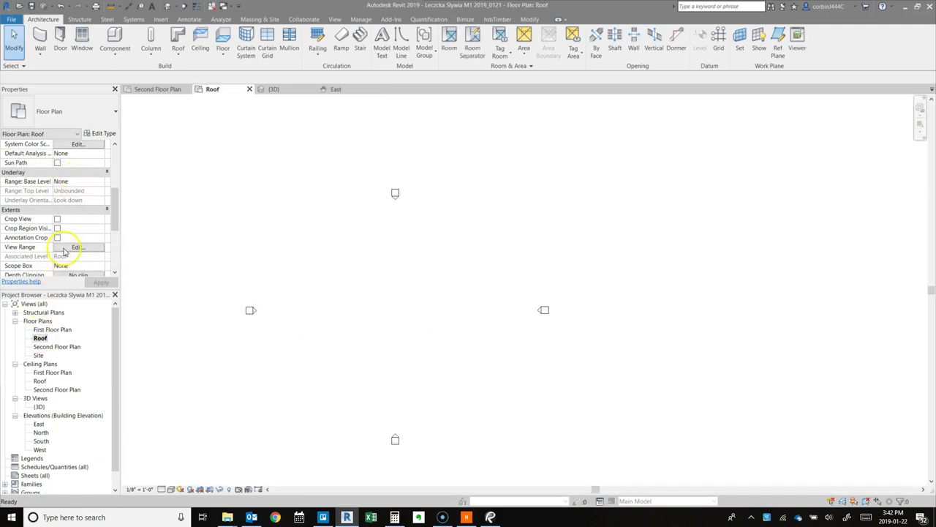
{"action": "scroll", "coordinate": [64, 242], "scroll_direction": "up", "scroll_amount": 2}
{"action": "scroll", "coordinate": [51, 234], "scroll_direction": "down", "scroll_amount": 2}
{"action": "scroll", "coordinate": [35, 203], "scroll_direction": "up", "scroll_amount": 1}
{"action": "left_click", "coordinate": [94, 210]}
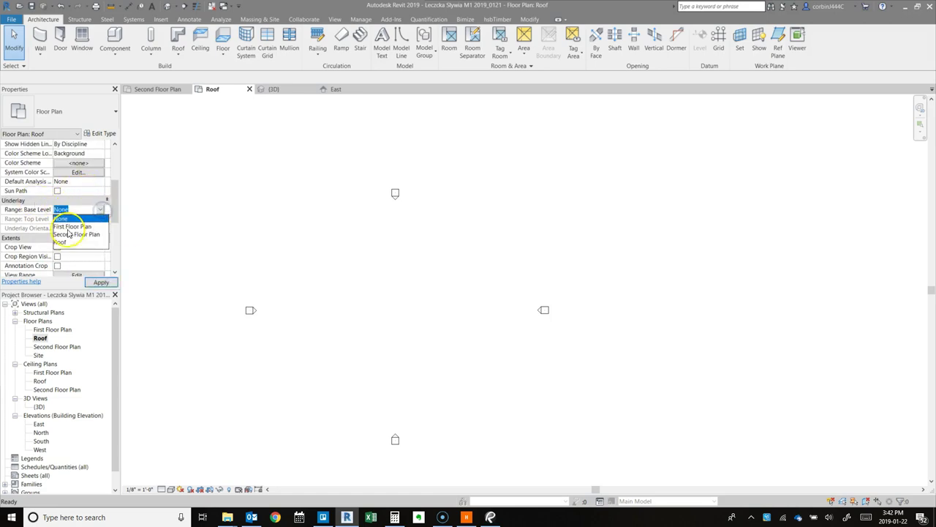
{"action": "left_click", "coordinate": [76, 228]}
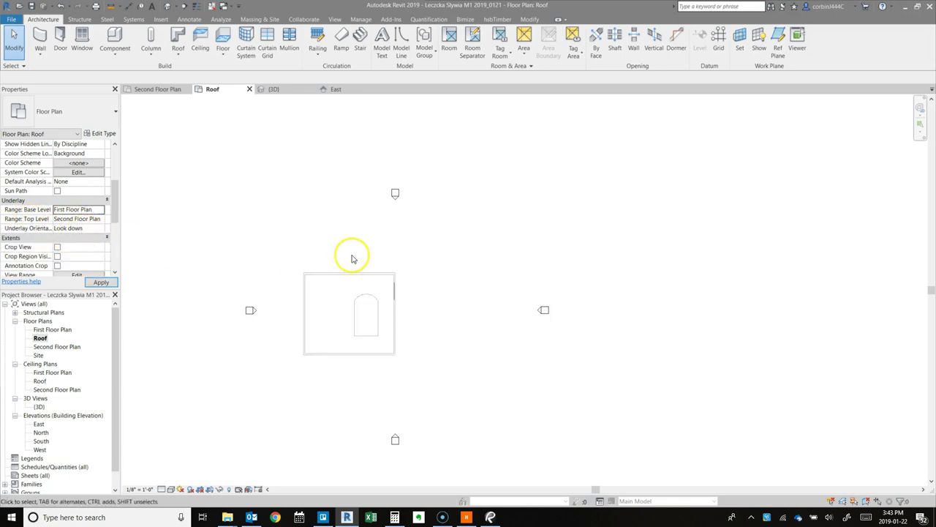
{"action": "scroll", "coordinate": [289, 359], "scroll_direction": "up", "scroll_amount": 3}
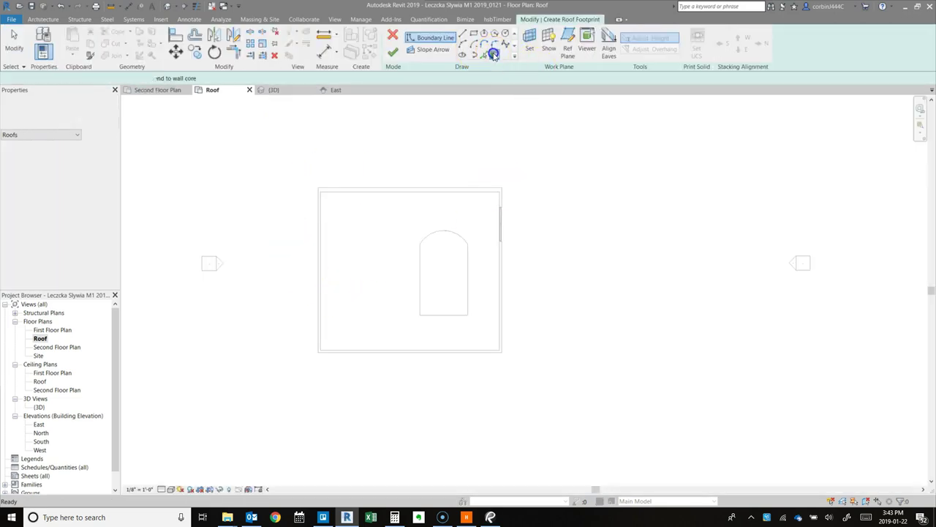
Step: Pick the four walls as roof boundary lines, then cancel and discard the sketch
{"action": "left_click", "coordinate": [350, 191]}
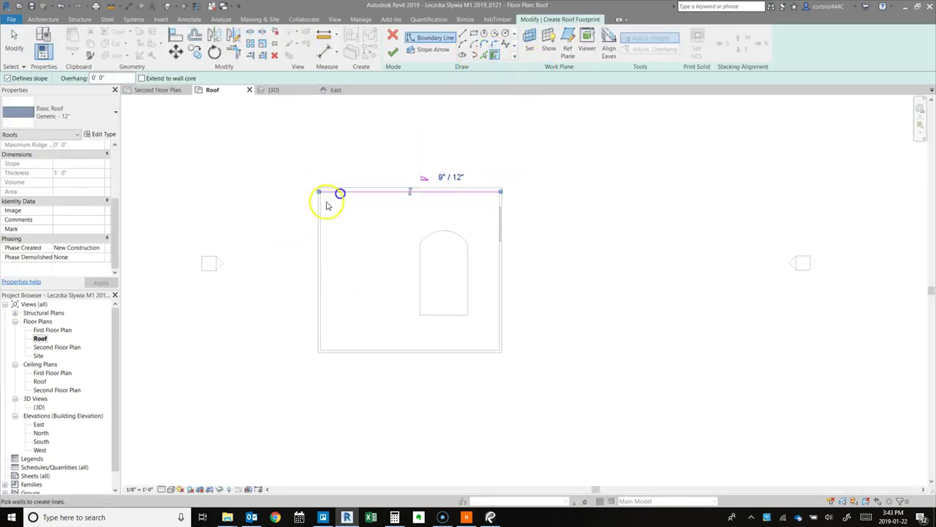
{"action": "left_click", "coordinate": [318, 236]}
{"action": "left_click", "coordinate": [368, 349]}
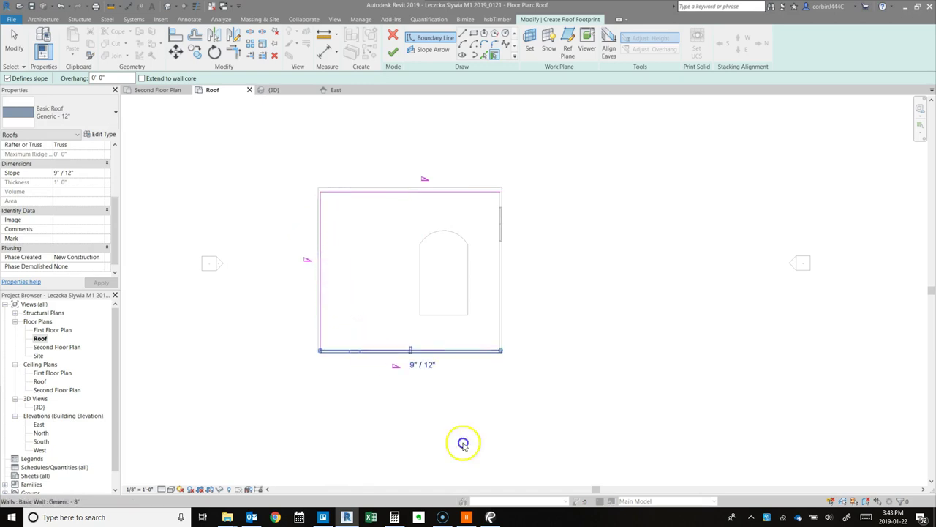
{"action": "left_click", "coordinate": [502, 329]}
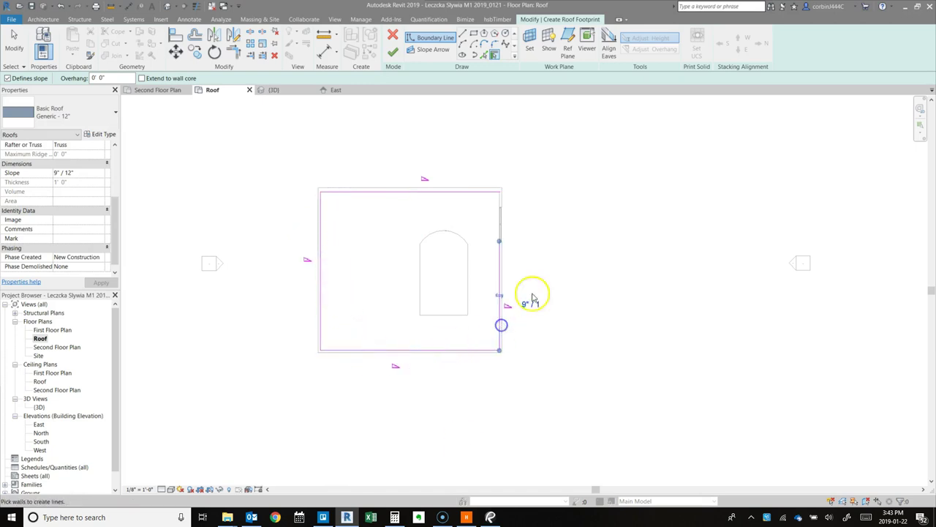
{"action": "left_click", "coordinate": [391, 40]}
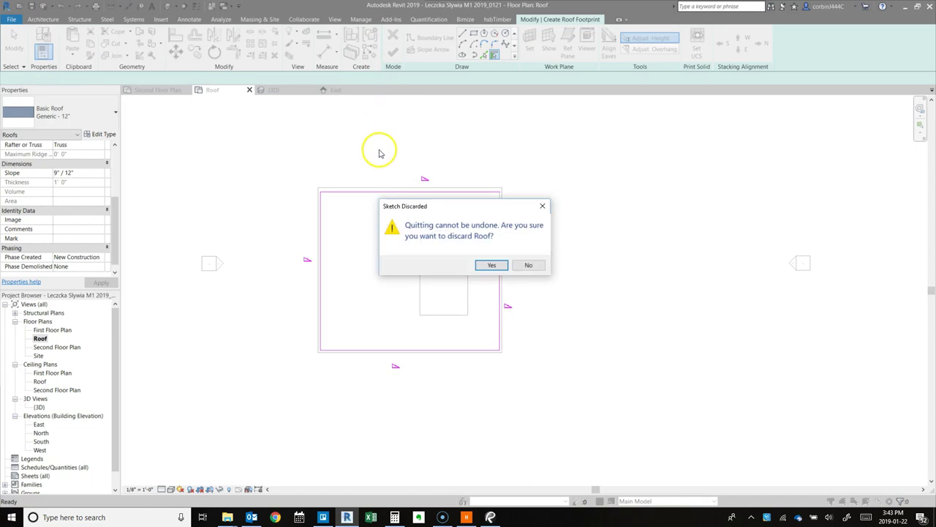
{"action": "left_click", "coordinate": [494, 266]}
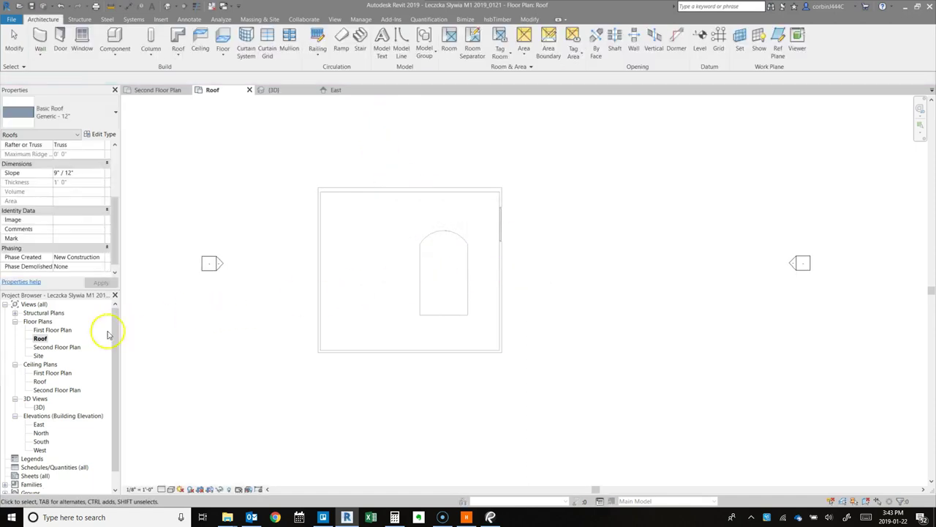
Step: On the Second Floor Plan, start Roof by Footprint and pick the four outer walls
{"action": "double_click", "coordinate": [57, 347]}
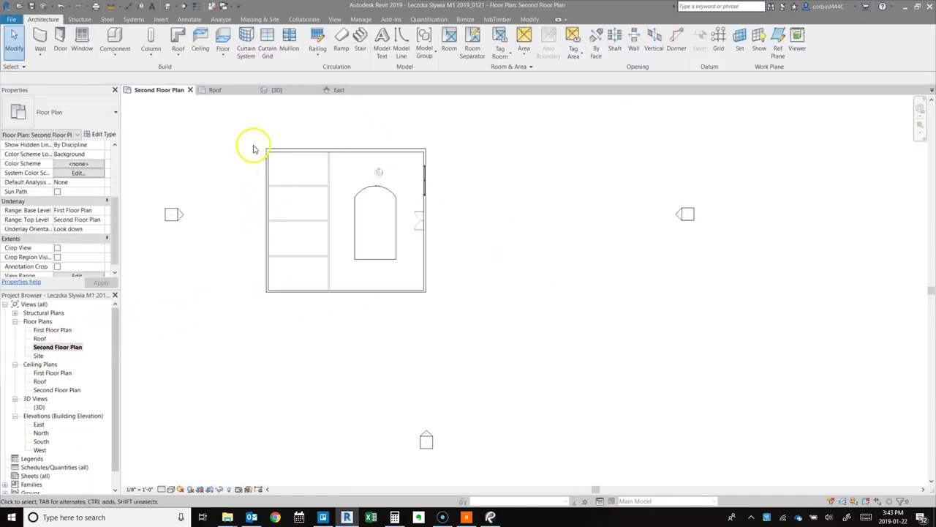
{"action": "scroll", "coordinate": [243, 144], "scroll_direction": "up", "scroll_amount": 2}
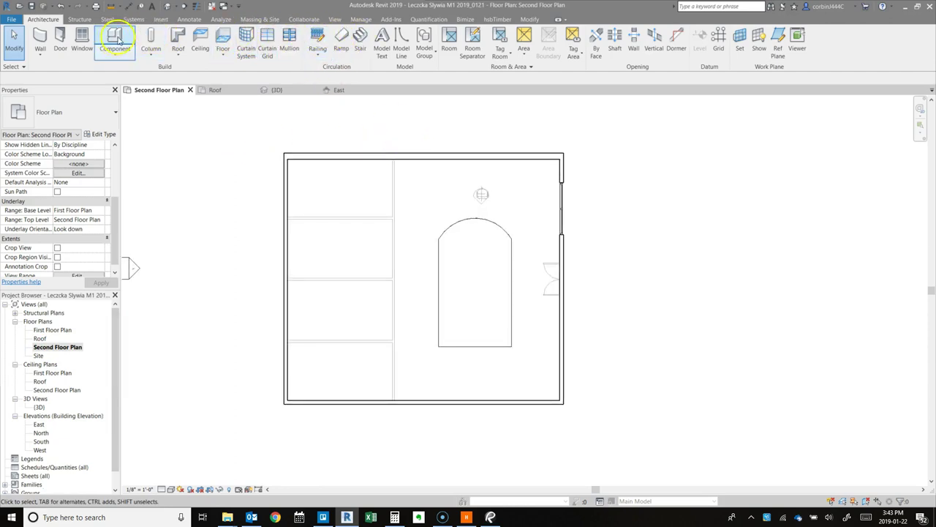
{"action": "left_click", "coordinate": [178, 33]}
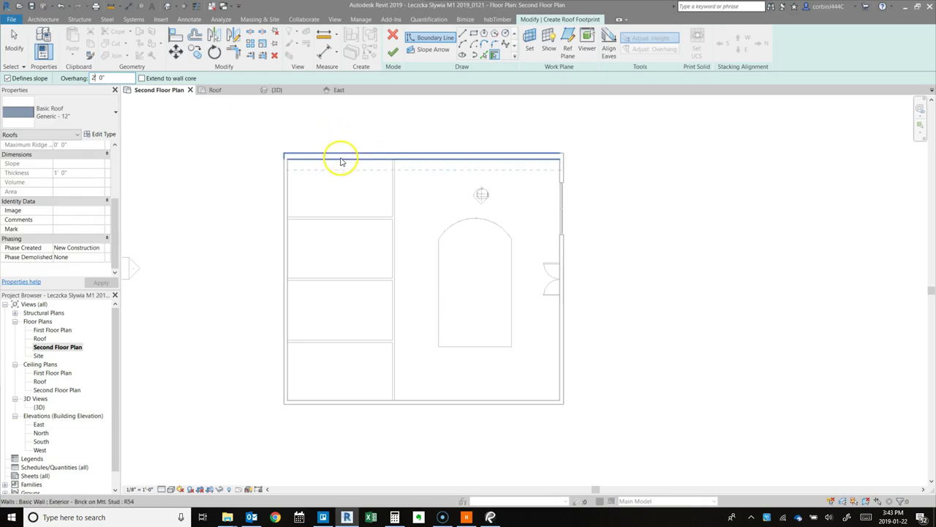
{"action": "left_click", "coordinate": [340, 159]}
{"action": "left_click", "coordinate": [282, 194]}
{"action": "left_click", "coordinate": [407, 402]}
{"action": "left_click", "coordinate": [564, 379]}
Step: Trim/Extend the top and right edges to close the roof outline's corner
{"action": "left_click", "coordinate": [234, 50]}
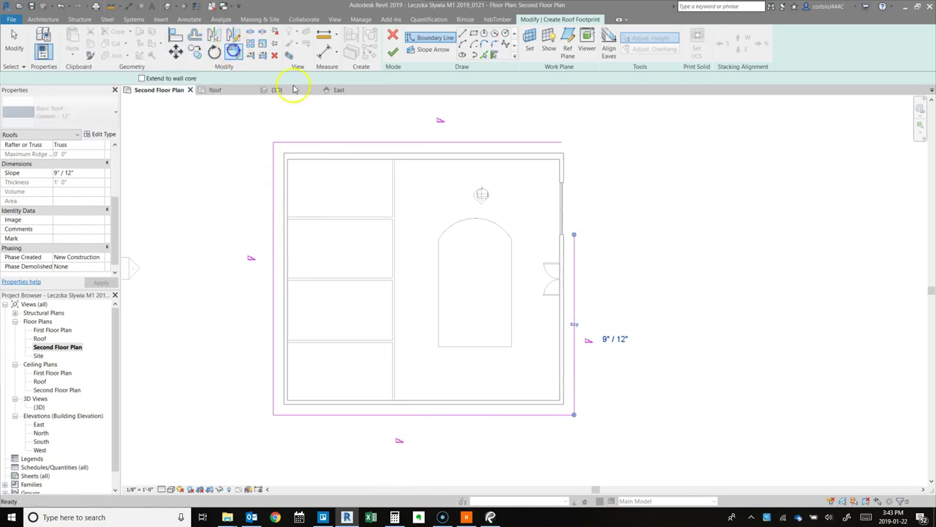
{"action": "left_click", "coordinate": [493, 143]}
{"action": "left_click", "coordinate": [577, 244]}
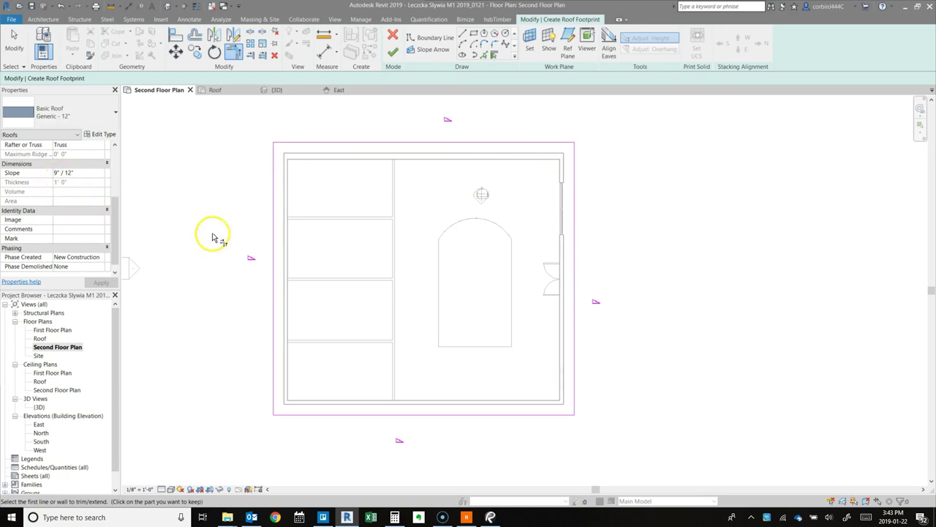
{"action": "scroll", "coordinate": [191, 235], "scroll_direction": "up", "scroll_amount": 3}
{"action": "scroll", "coordinate": [83, 203], "scroll_direction": "up", "scroll_amount": 3}
{"action": "scroll", "coordinate": [288, 283], "scroll_direction": "down", "scroll_amount": 5}
{"action": "scroll", "coordinate": [264, 248], "scroll_direction": "up", "scroll_amount": 2}
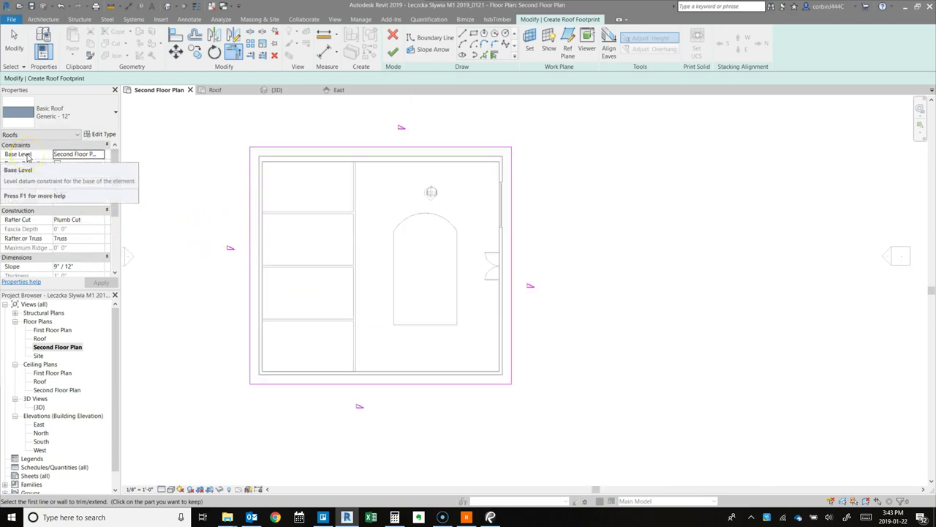
Step: Set the roof's Base Level to Roof and finish the footprint sketch
{"action": "left_click", "coordinate": [82, 154]}
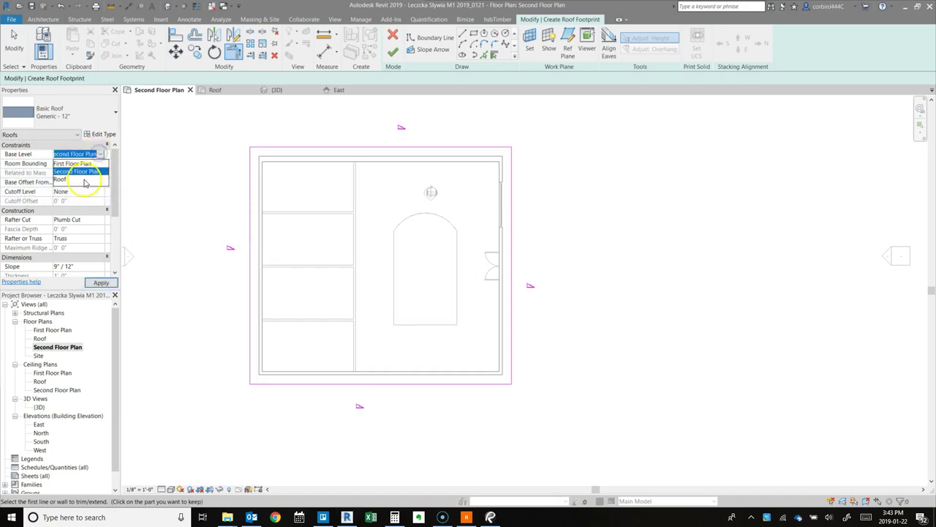
{"action": "left_click", "coordinate": [83, 180]}
{"action": "left_click", "coordinate": [101, 282]}
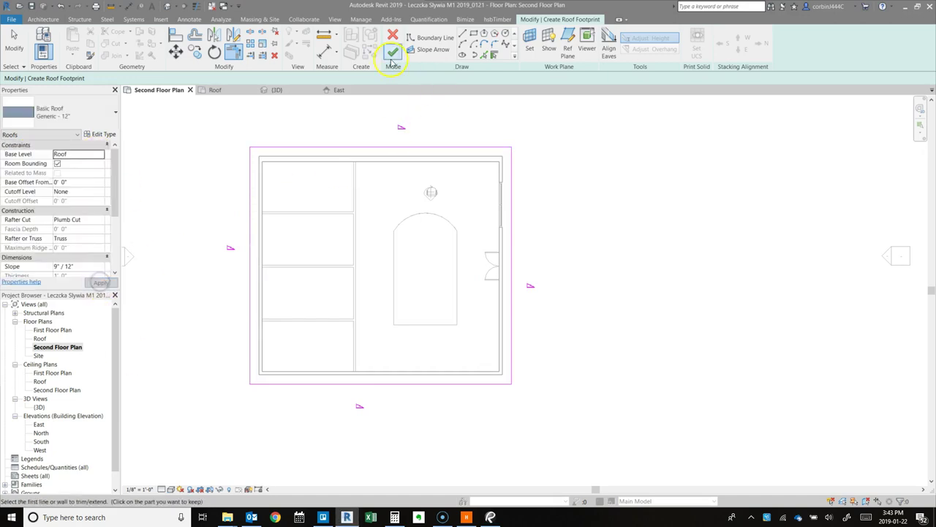
{"action": "left_click", "coordinate": [392, 51]}
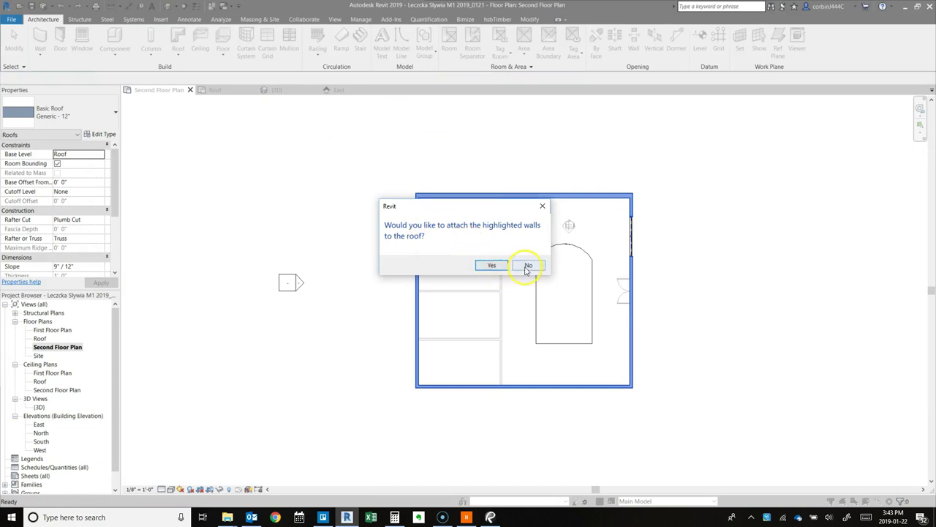
Step: Leave walls unattached and raise the roof with a 4' 0" base offset in 3D
{"action": "left_click", "coordinate": [531, 265]}
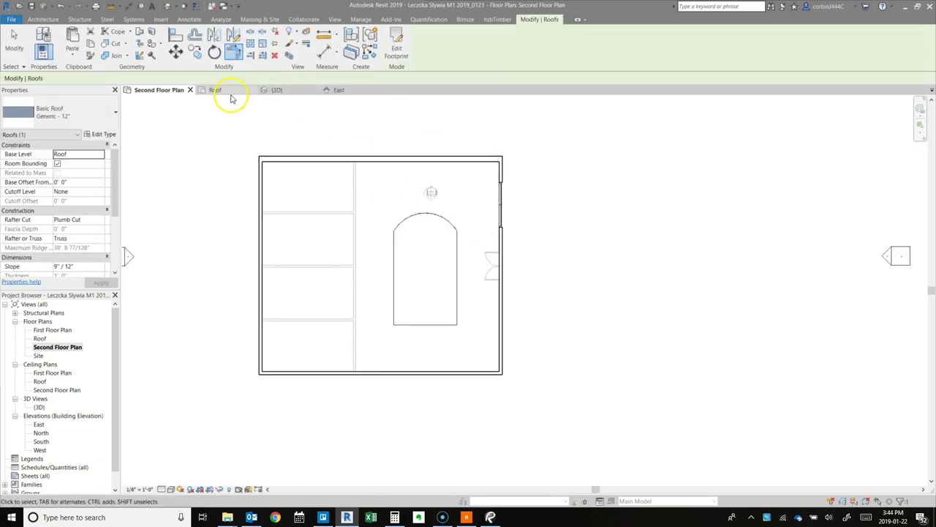
{"action": "left_click", "coordinate": [268, 90]}
{"action": "mouse_move", "coordinate": [523, 351]}
{"action": "middle_mouse_down", "text": "shift"}
{"action": "mouse_move", "coordinate": [469, 278]}
{"action": "mouse_move", "coordinate": [485, 198]}
{"action": "mouse_move", "coordinate": [453, 260]}
{"action": "middle_mouse_up", "text": "shift"}
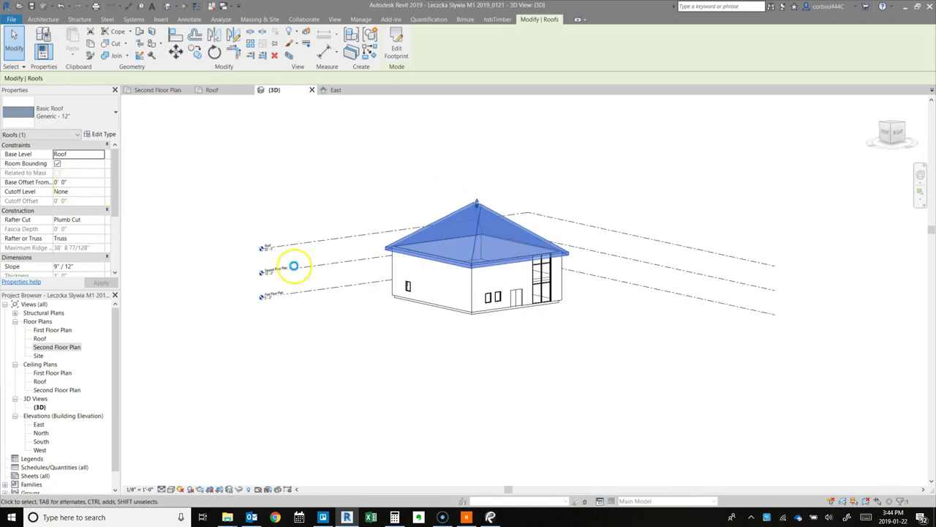
{"action": "scroll", "coordinate": [462, 229], "scroll_direction": "up", "scroll_amount": 3}
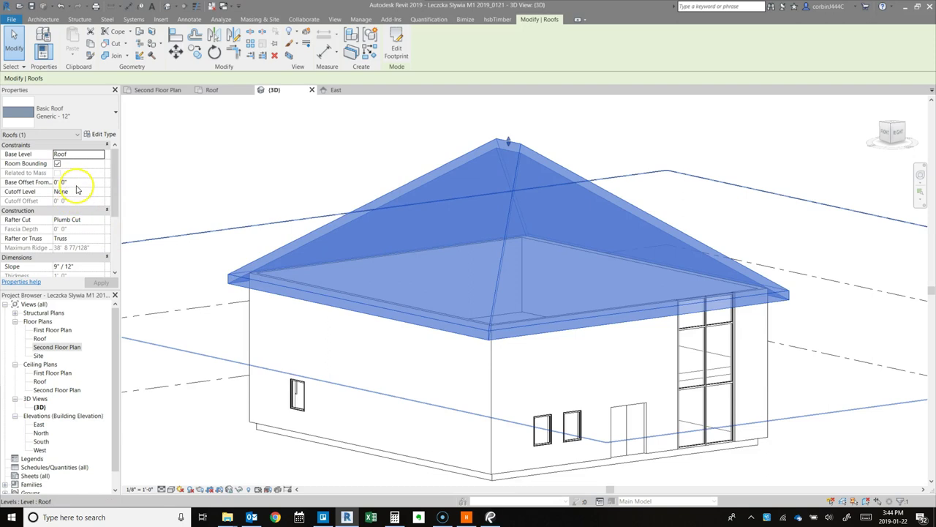
{"action": "left_click", "coordinate": [77, 183]}
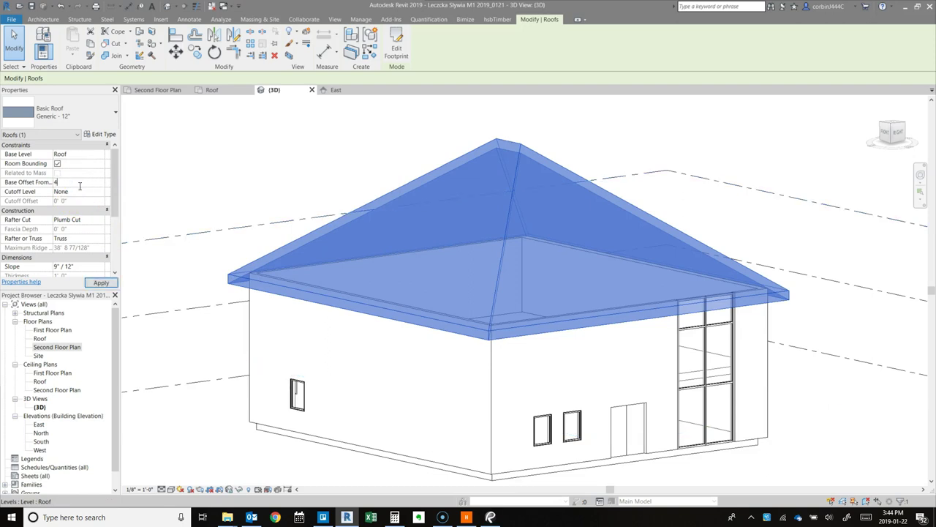
{"action": "left_click", "coordinate": [99, 283]}
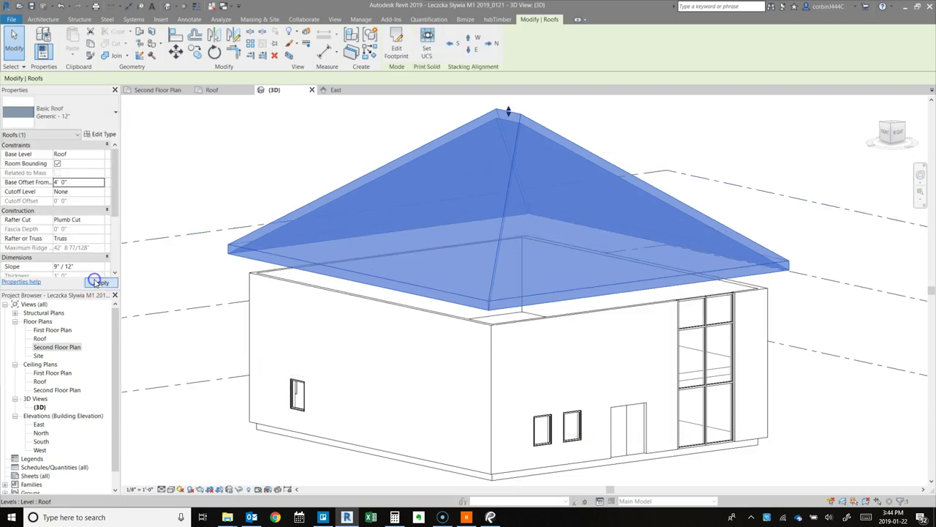
Step: Orbit to a frontal view and window-select the building's walls and windows
{"action": "left_click", "coordinate": [146, 309]}
{"action": "middle_click_drag", "start_coordinate": [477, 414], "coordinate": [443, 376], "text": "shift"}
{"action": "middle_click_drag", "start_coordinate": [708, 324], "coordinate": [773, 310], "text": "shift"}
{"action": "left_click_drag", "start_coordinate": [819, 292], "coordinate": [274, 306]}
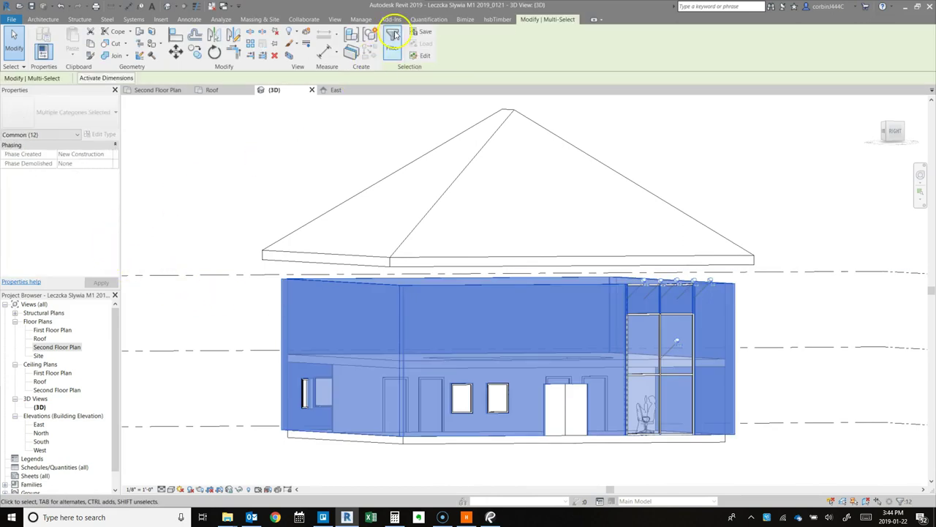
Step: Filter the selection down to only the six walls
{"action": "left_click", "coordinate": [392, 40]}
{"action": "left_click", "coordinate": [688, 184]}
{"action": "left_click", "coordinate": [548, 192]}
{"action": "left_click", "coordinate": [605, 302]}
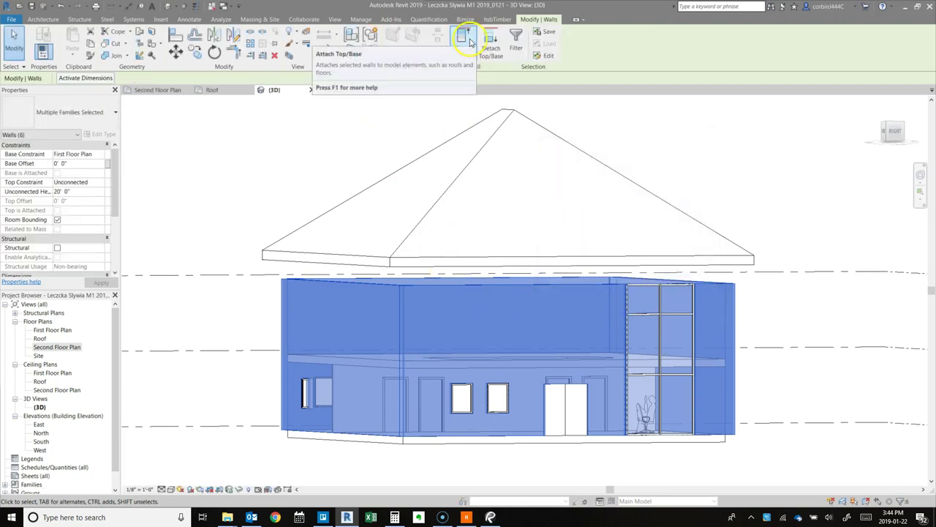
Step: Attach the wall tops to the roof, deleting the invalid mullions, and orbit to inspect
{"action": "left_click", "coordinate": [469, 42]}
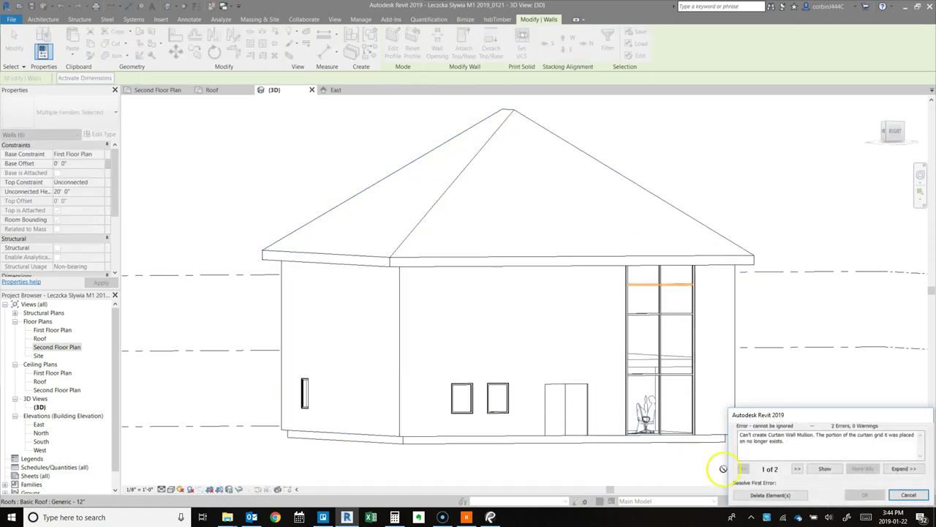
{"action": "left_click", "coordinate": [770, 495]}
{"action": "left_click", "coordinate": [800, 329]}
{"action": "scroll", "coordinate": [581, 284], "scroll_direction": "down", "scroll_amount": 3}
{"action": "middle_click_drag", "start_coordinate": [647, 386], "coordinate": [727, 412], "text": "shift"}
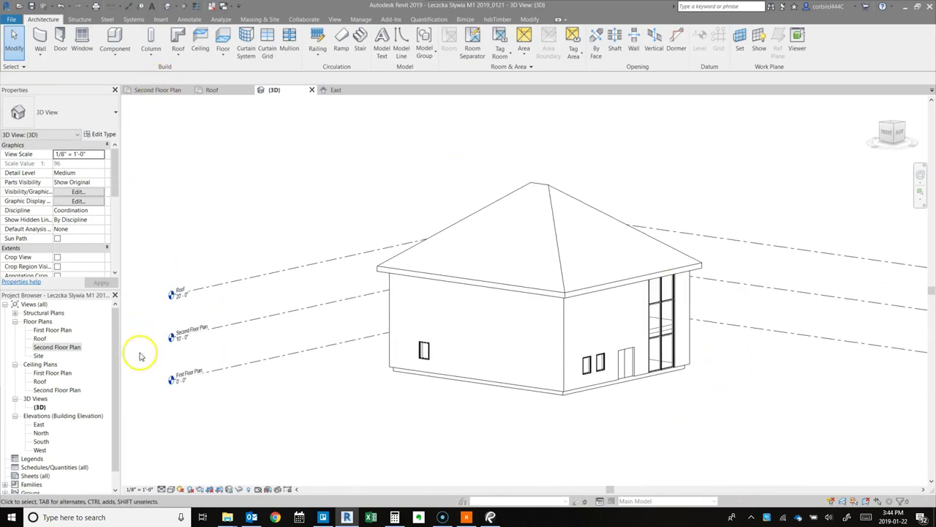